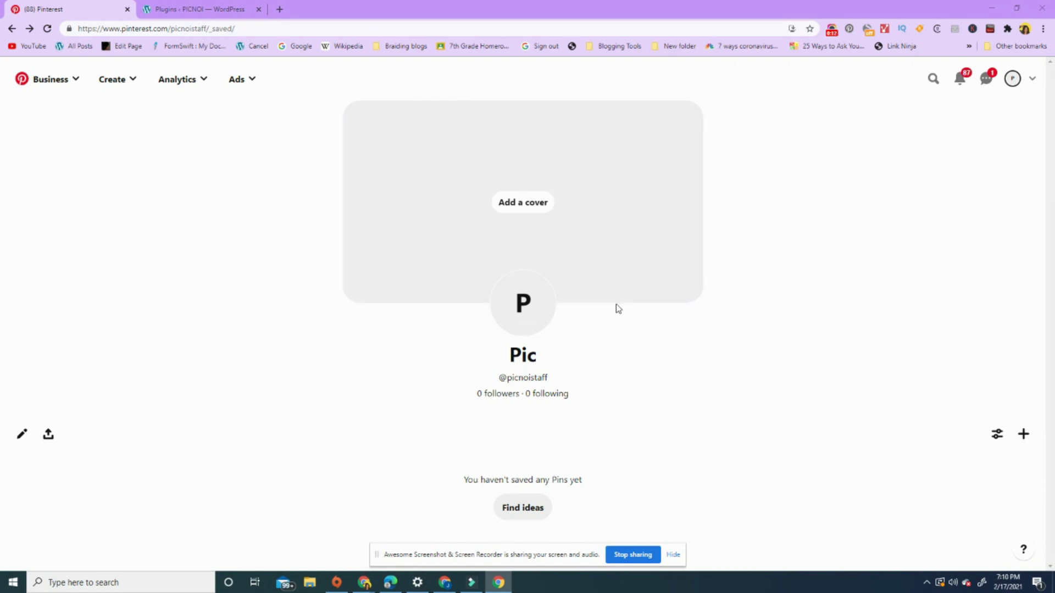
# - From the account menu, go to Settings and open the Claim page
pyautogui.click(1031, 80)
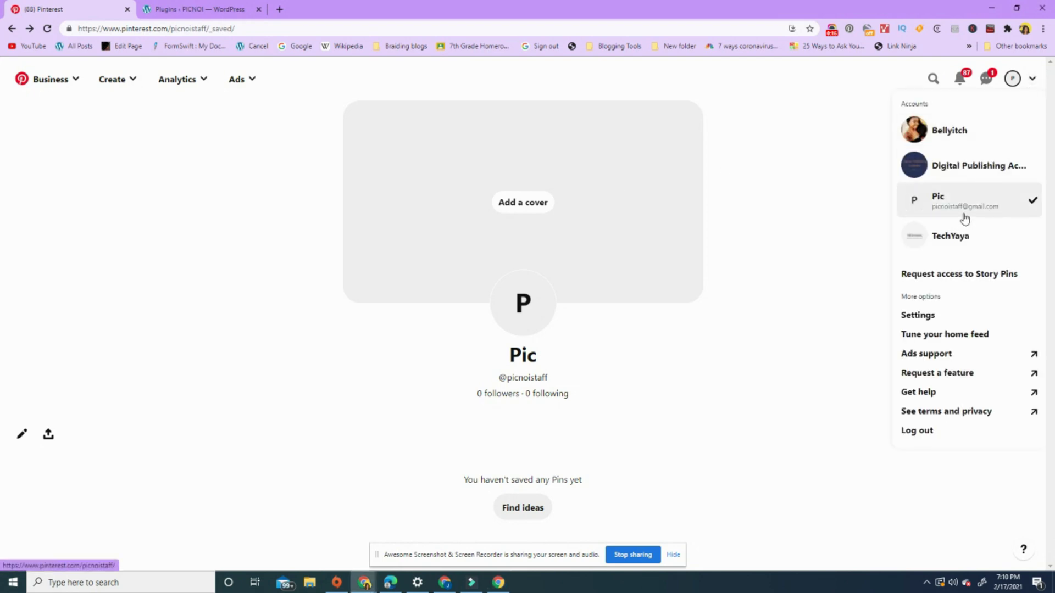
pyautogui.click(934, 236)
pyautogui.click(1032, 82)
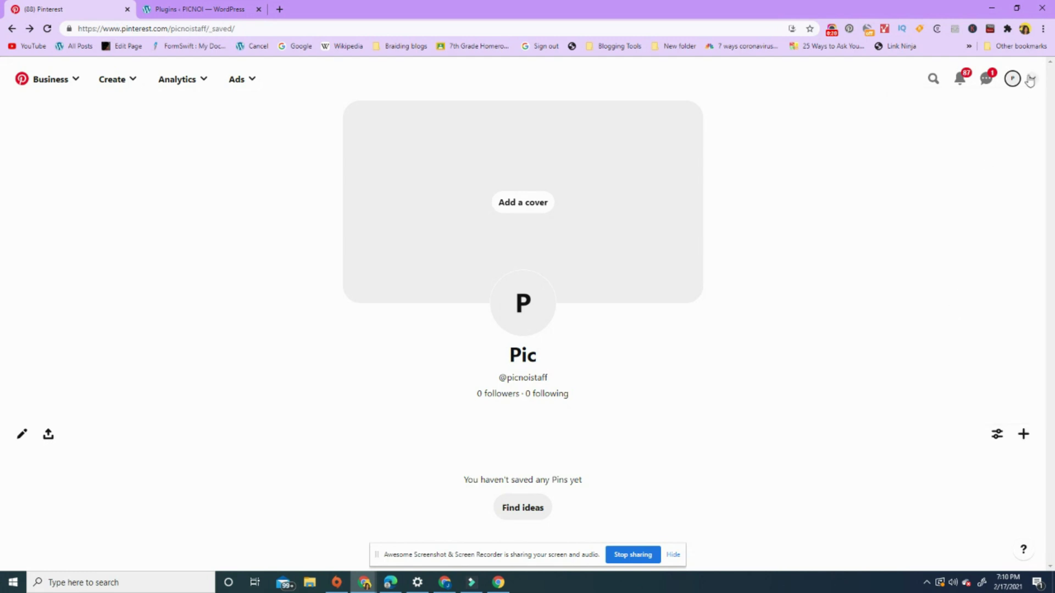
pyautogui.click(1032, 79)
pyautogui.click(937, 319)
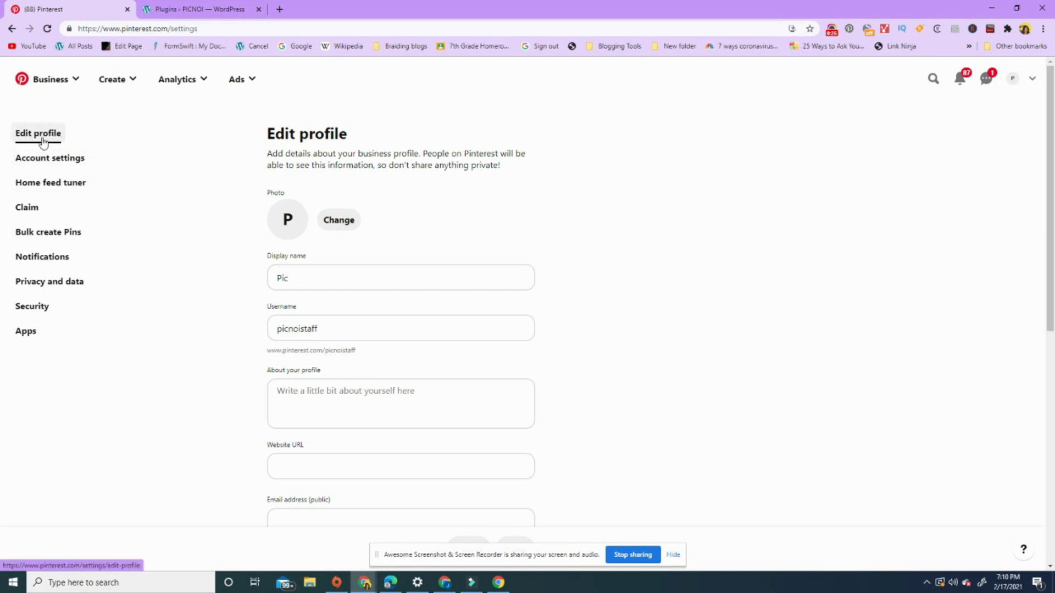
pyautogui.click(30, 212)
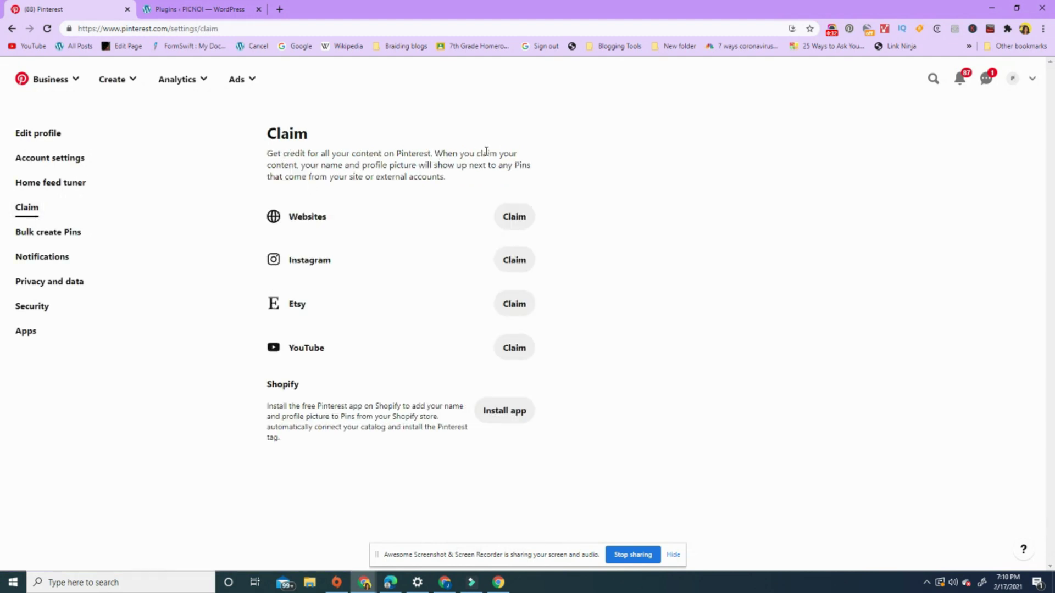
# - Start claiming a website, copy its HTML meta tag, and switch to WordPress Installed Plugins
pyautogui.click(523, 220)
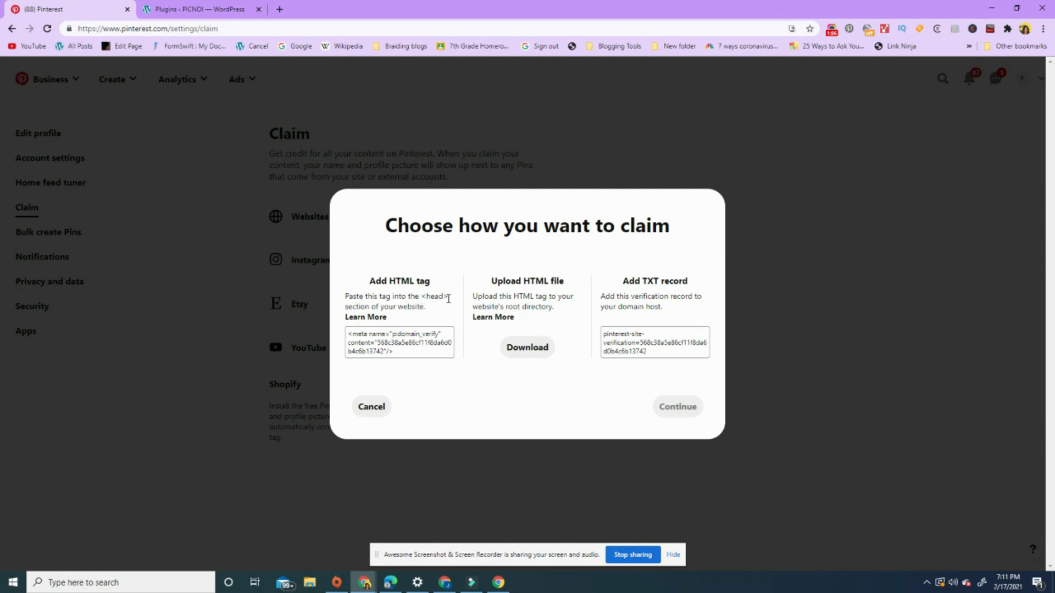
pyautogui.click(403, 346)
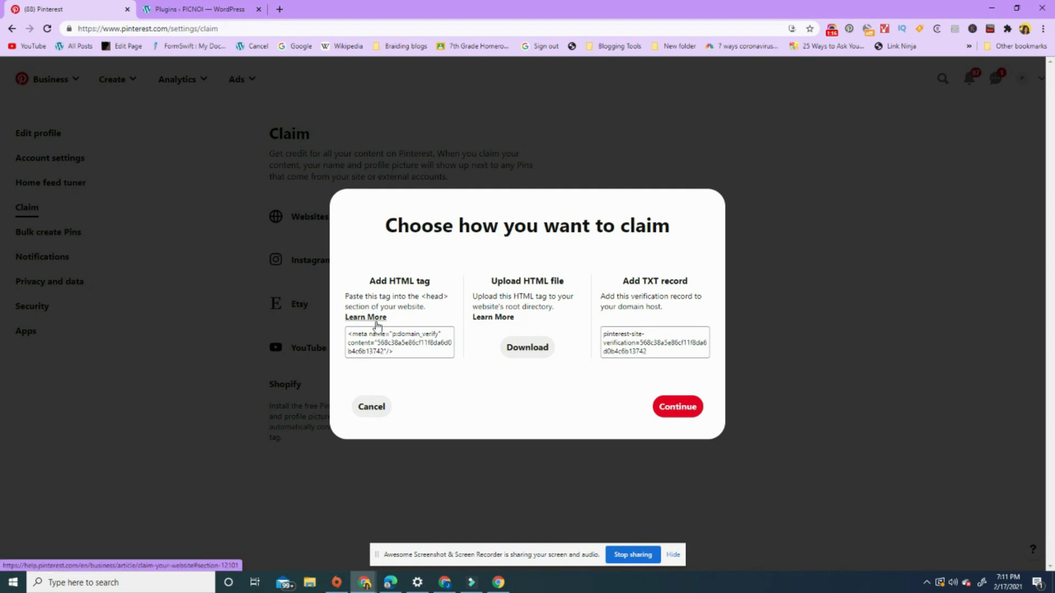
pyautogui.click(189, 9)
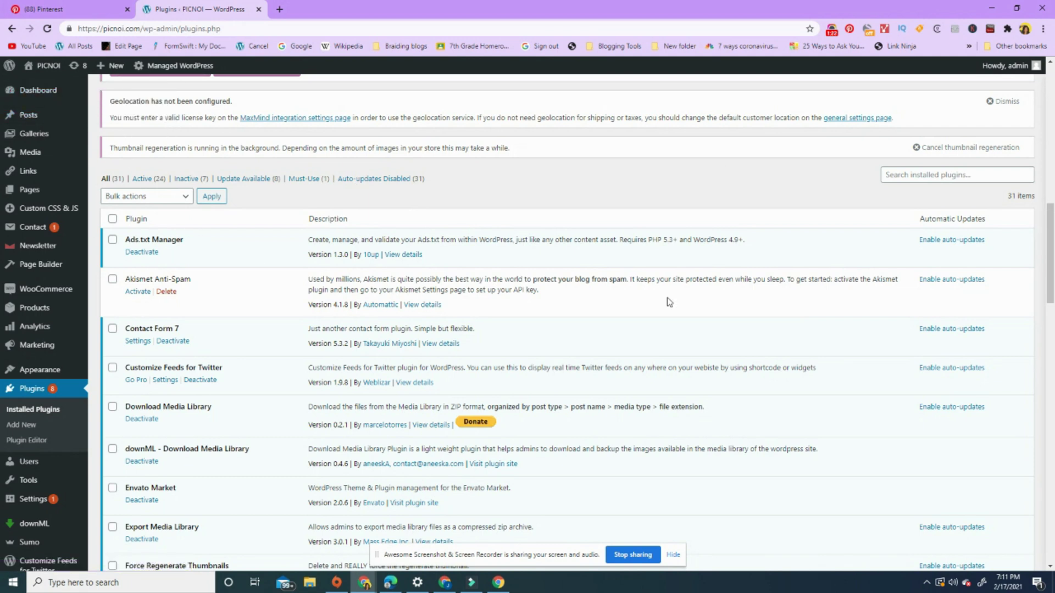
# - Search the installed WordPress plugins for 'header insert'
pyautogui.click(941, 175)
pyautogui.write('h')
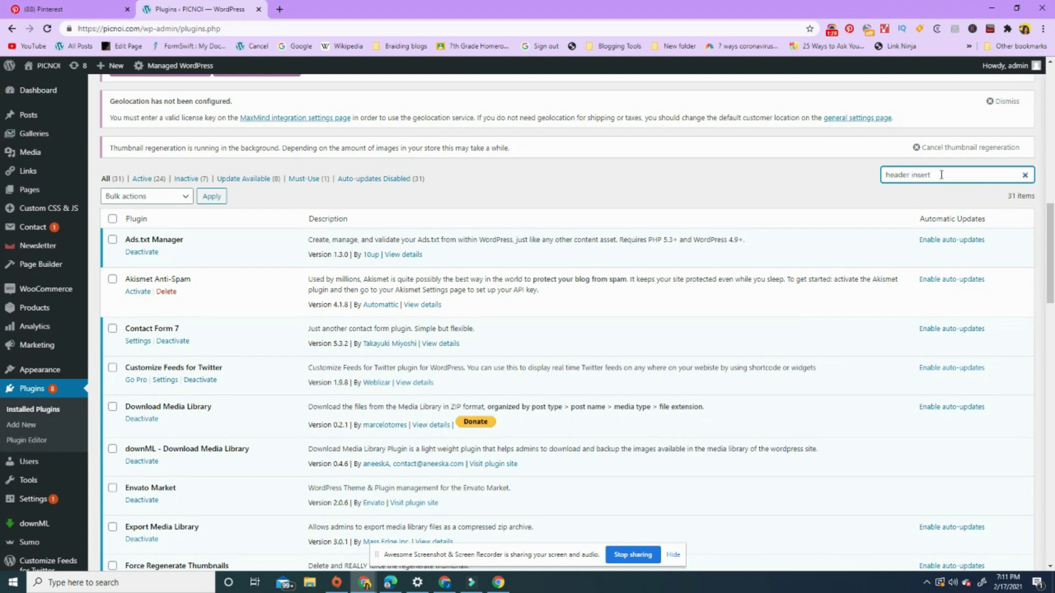
pyautogui.write('eader insert')
pyautogui.press('Return')
pyautogui.scroll(8, 1052, 189)
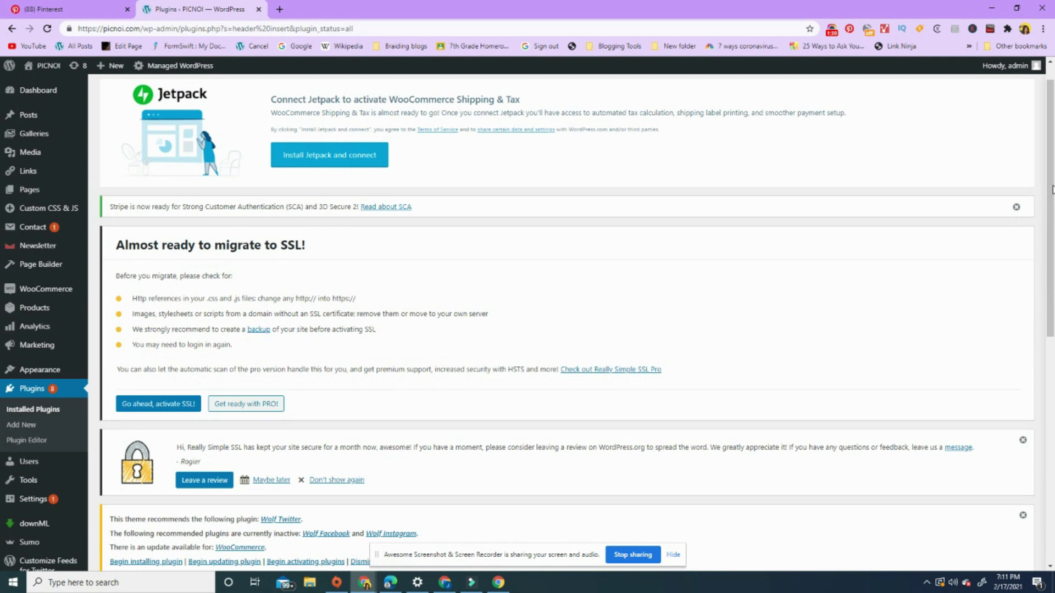
pyautogui.scroll(1, 1052, 190)
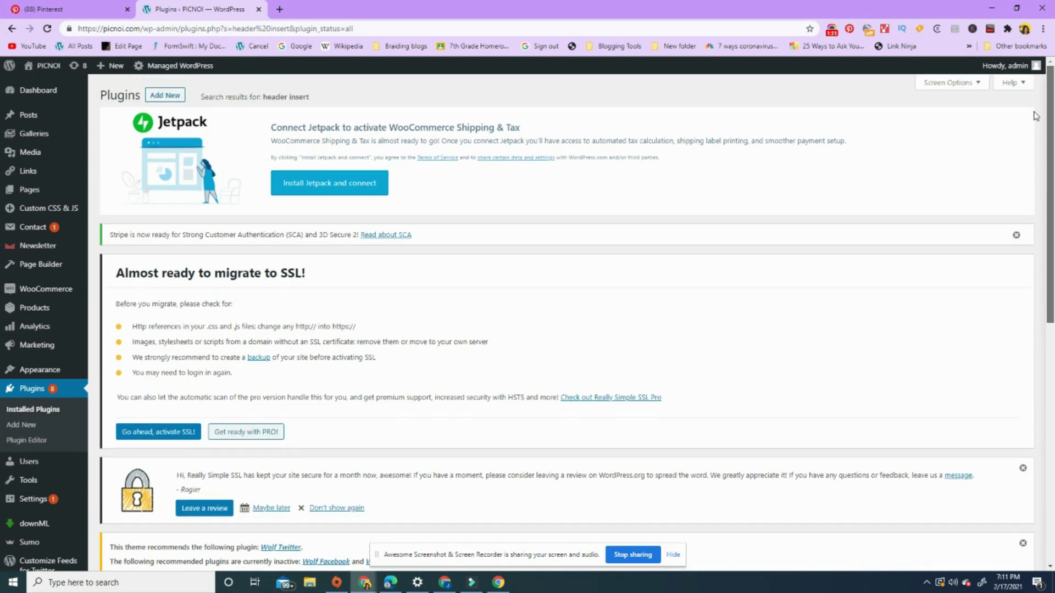
# - Search the Add Plugins directory for 'header insert' to find Insert Headers and Footers
pyautogui.click(162, 100)
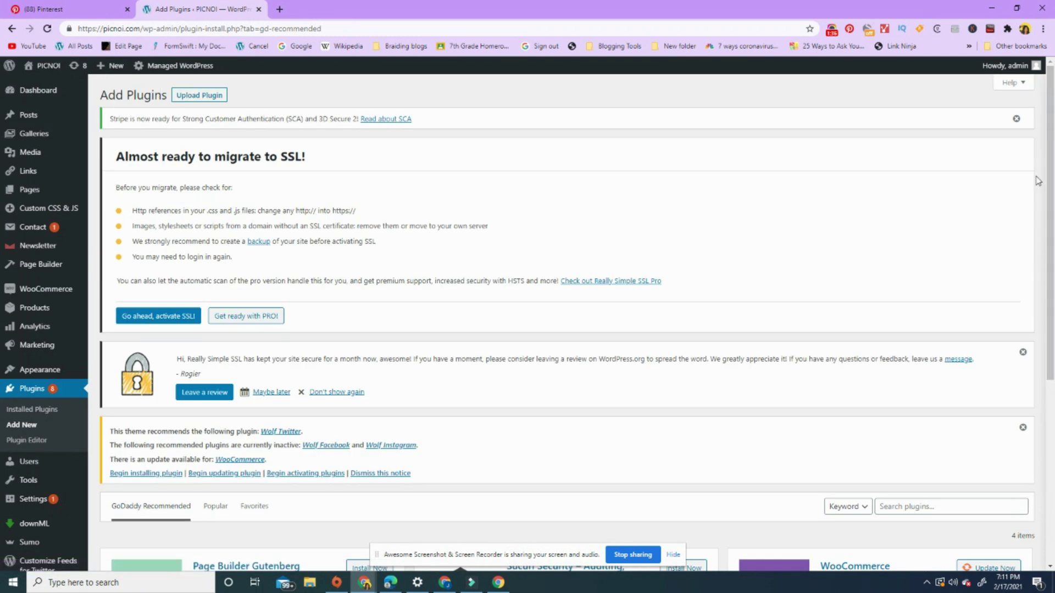
pyautogui.scroll(-5, 1038, 181)
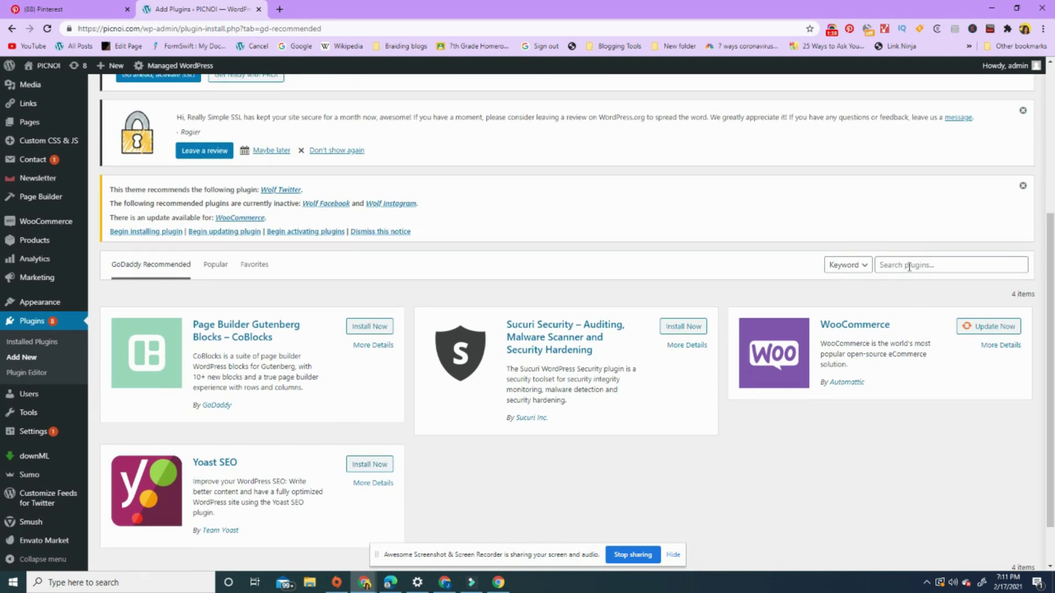
pyautogui.click(912, 267)
pyautogui.write('he')
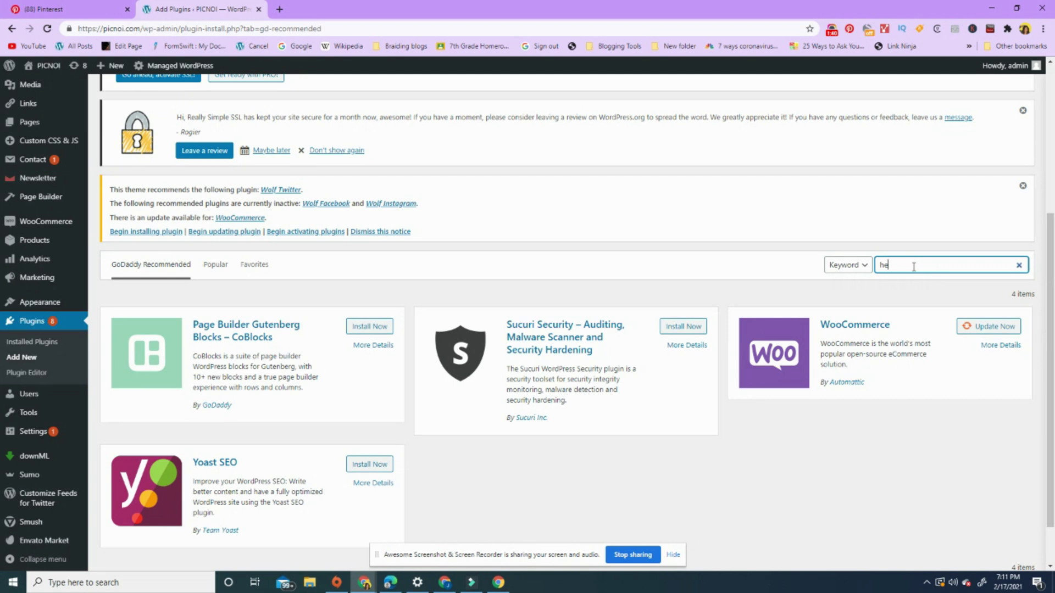
pyautogui.write('asde')
pyautogui.press('BackSpace')
pyautogui.press('BackSpace')
pyautogui.press('BackSpace')
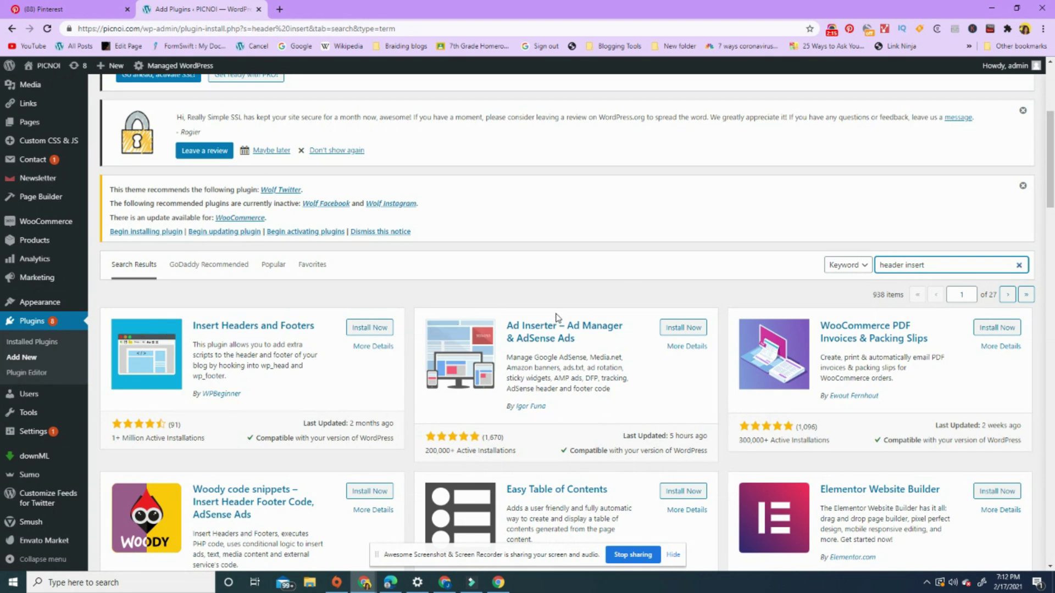
# - Install and activate Insert Headers and Footers, bringing the installed plugins to 32
pyautogui.click(379, 330)
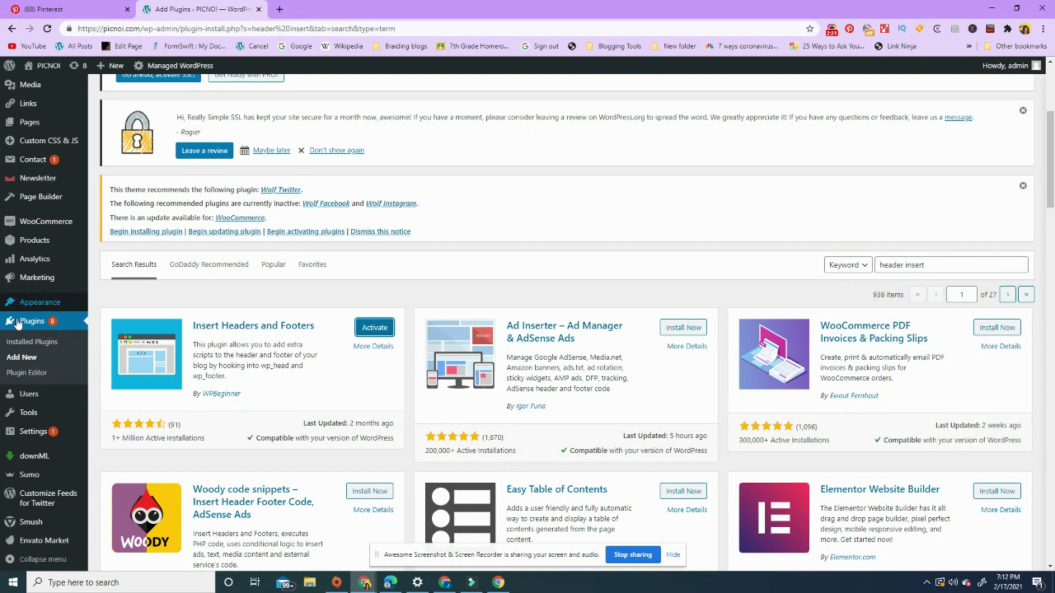
pyautogui.click(32, 342)
pyautogui.click(138, 421)
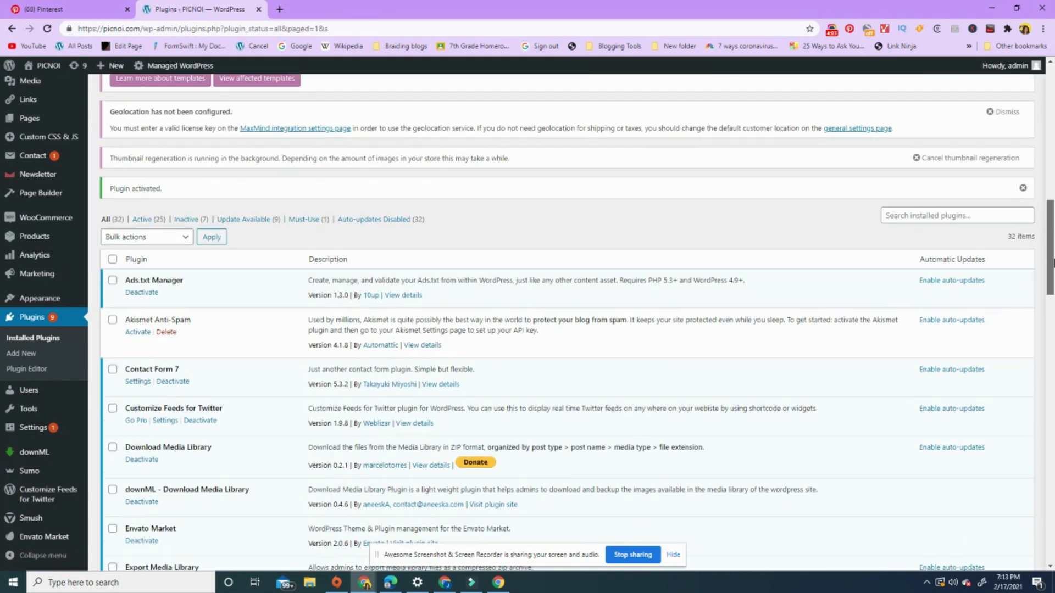
pyautogui.scroll(-3, 53, 324)
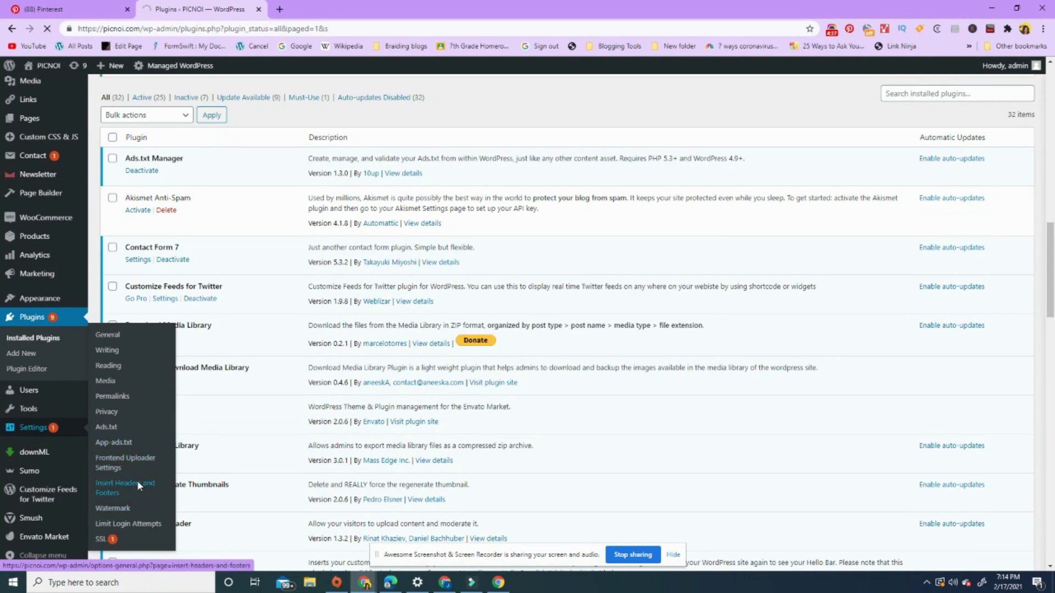
# - Paste Pinterest's p:domain_verify meta tag into Scripts in Header and save the settings
pyautogui.scroll(-5, 1050, 152)
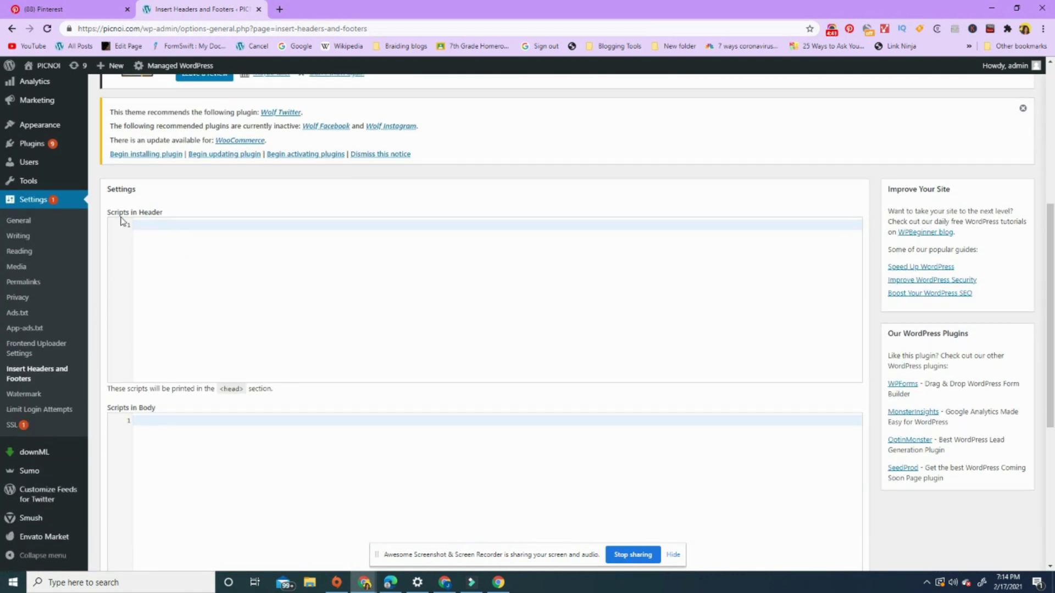
pyautogui.scroll(-2, 135, 319)
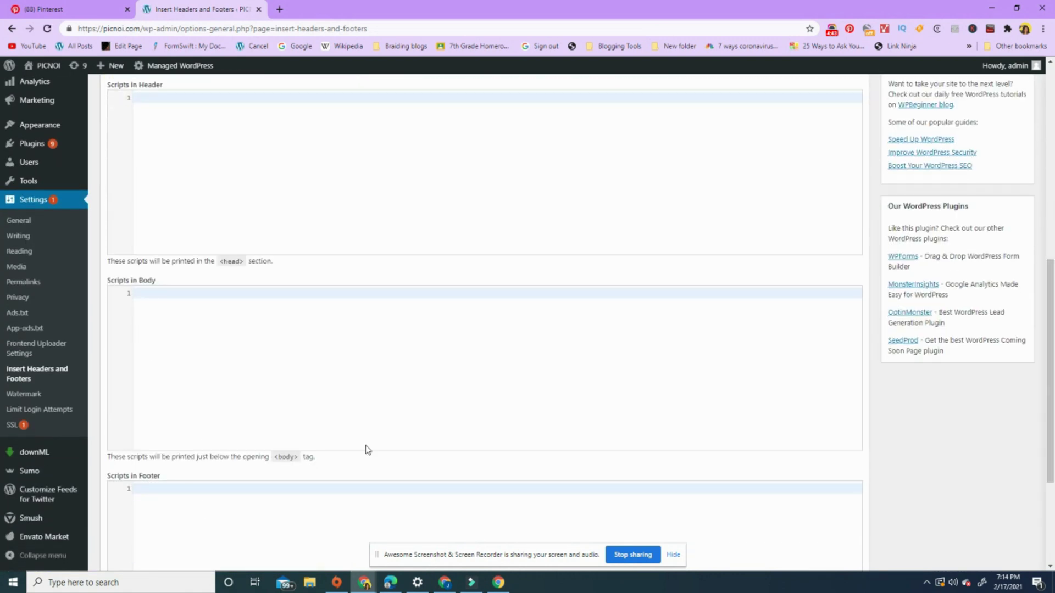
pyautogui.scroll(3, 363, 253)
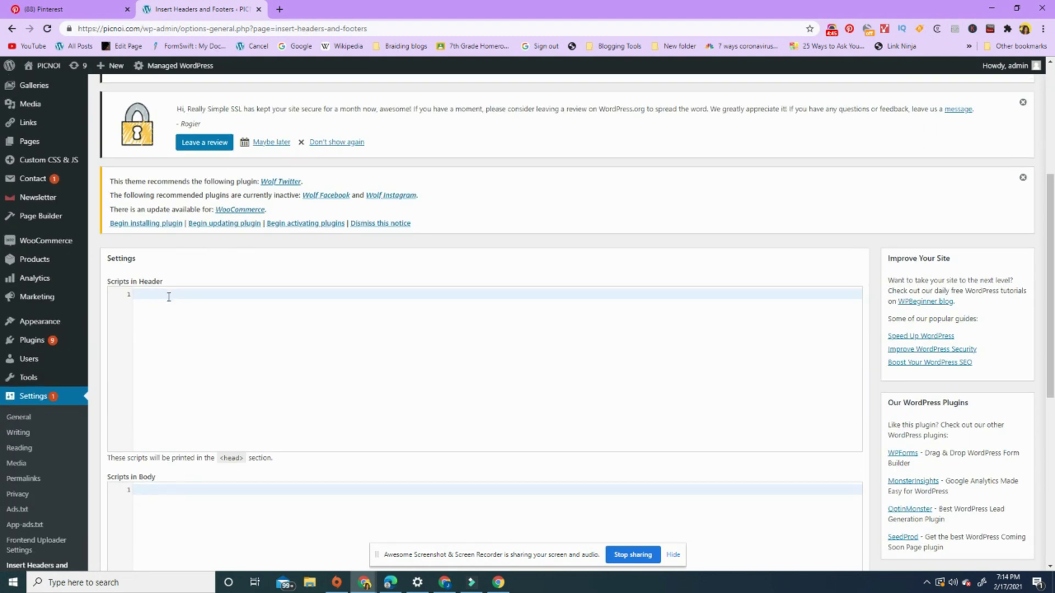
pyautogui.rightClick(164, 309)
pyautogui.click(156, 320)
pyautogui.rightClick(156, 318)
pyautogui.click(143, 318)
pyautogui.rightClick(137, 294)
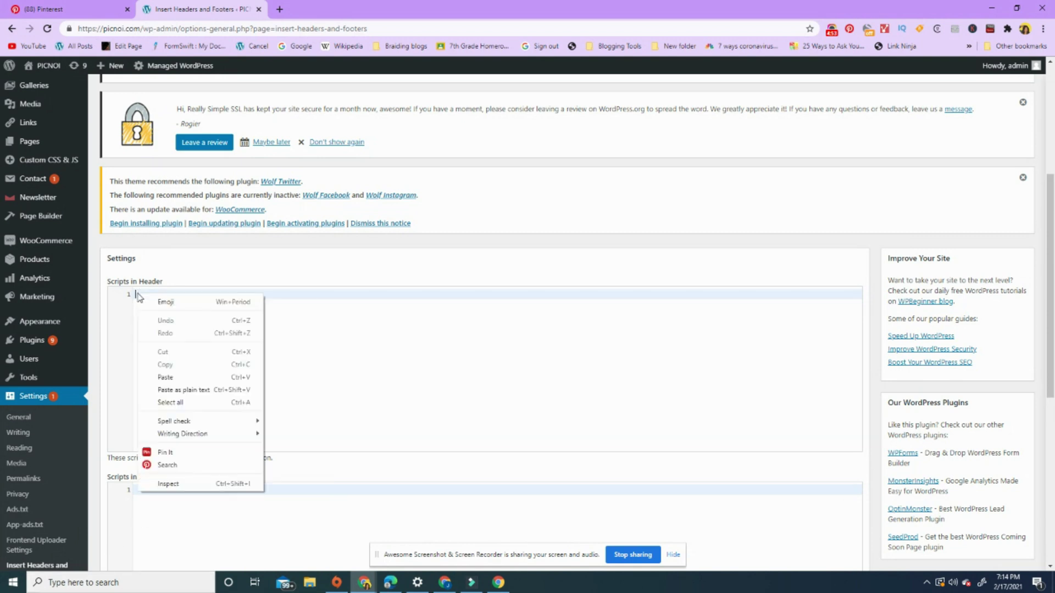
pyautogui.click(166, 376)
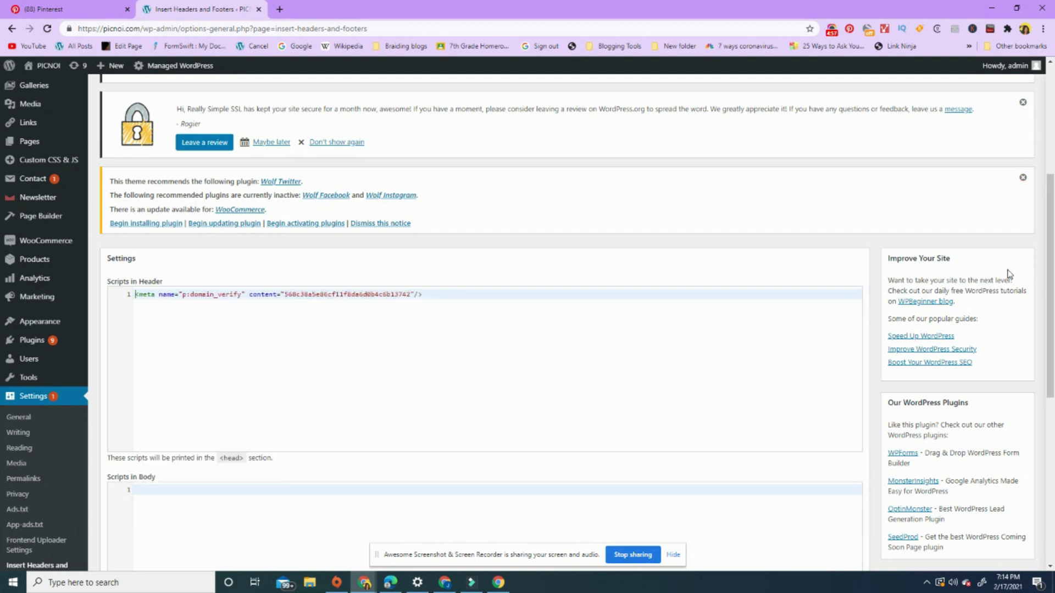
pyautogui.moveTo(1050, 275); pyautogui.dragTo(1050, 440)
pyautogui.click(120, 492)
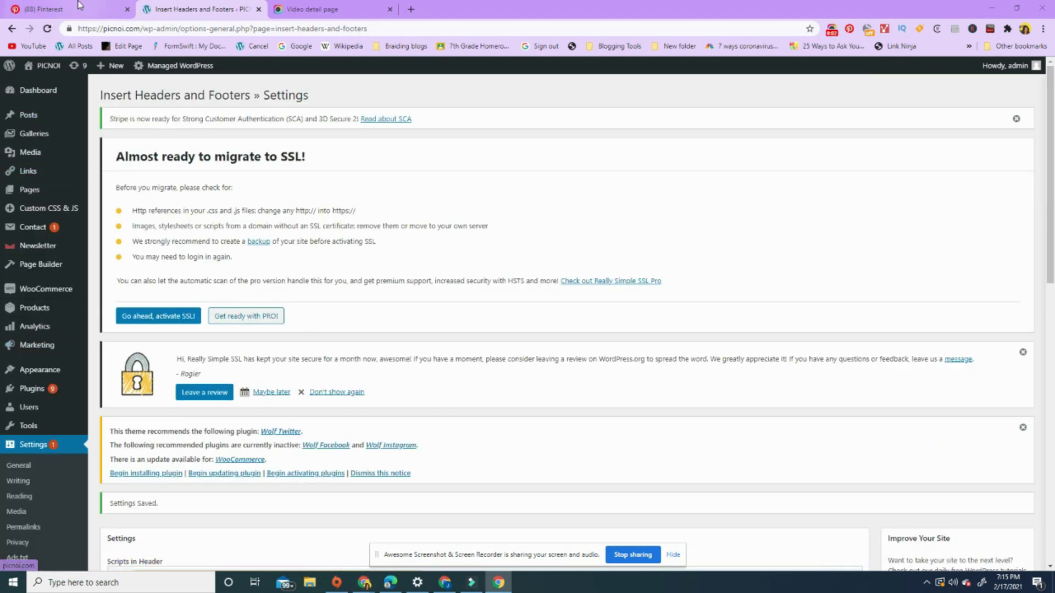
pyautogui.scroll(-2, 250, 481)
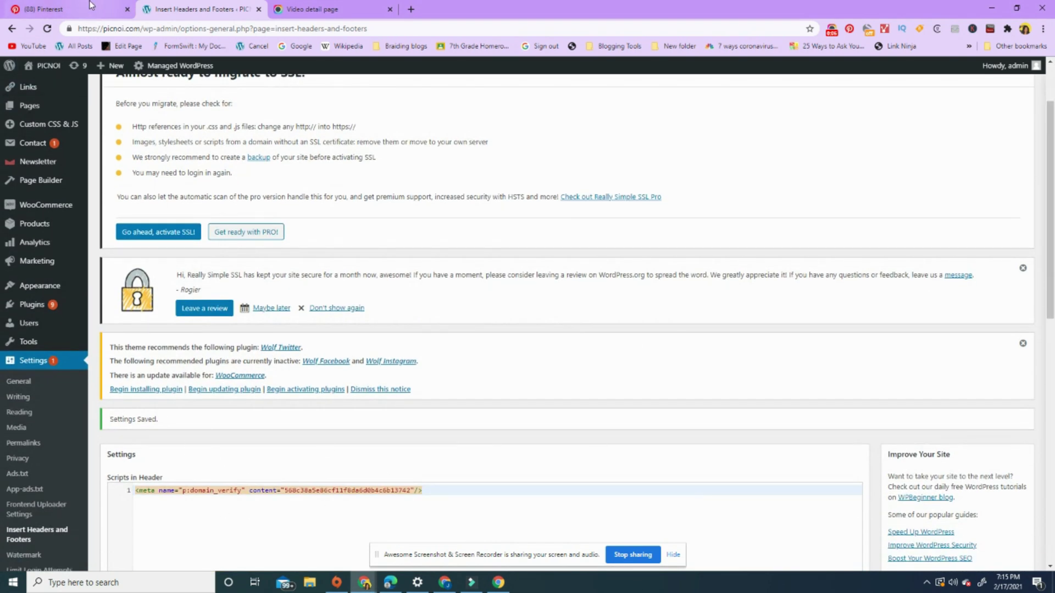
pyautogui.hotkey('ctrl', '1')
pyautogui.click(681, 408)
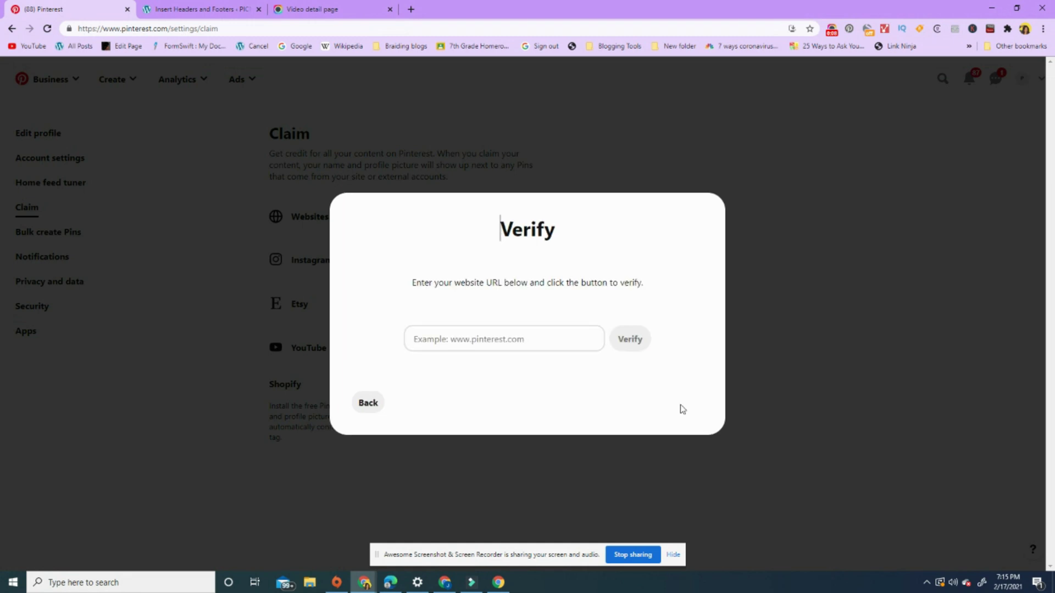
pyautogui.click(485, 333)
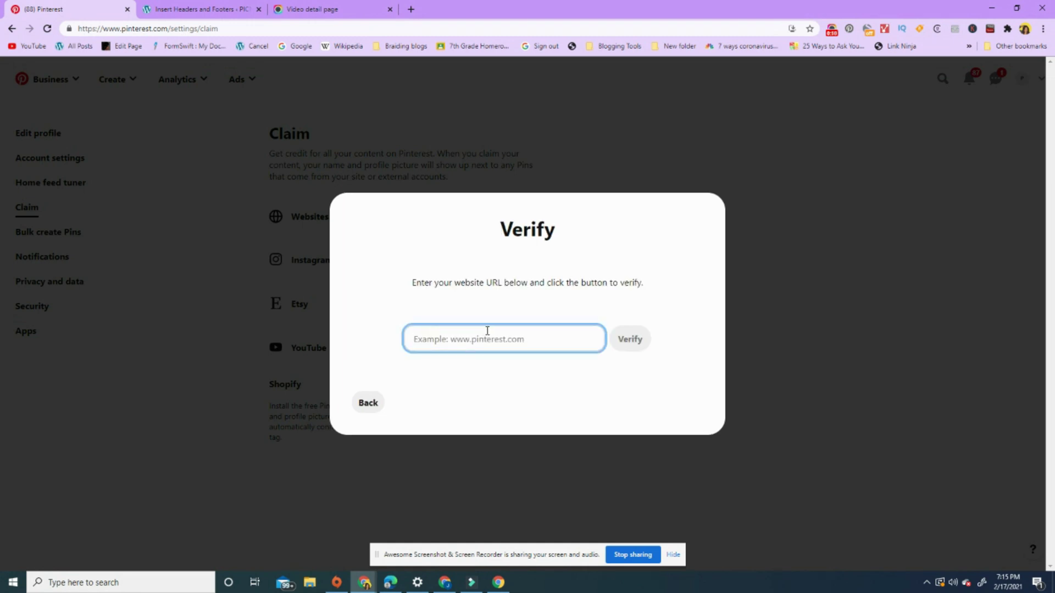
pyautogui.write('https://picnoi.com')
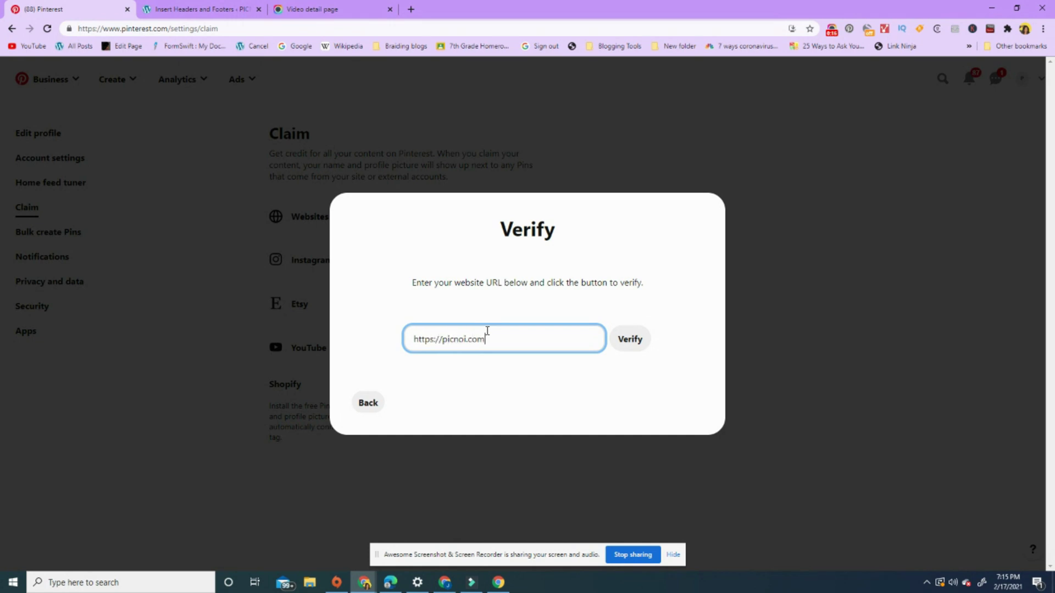
pyautogui.click(621, 345)
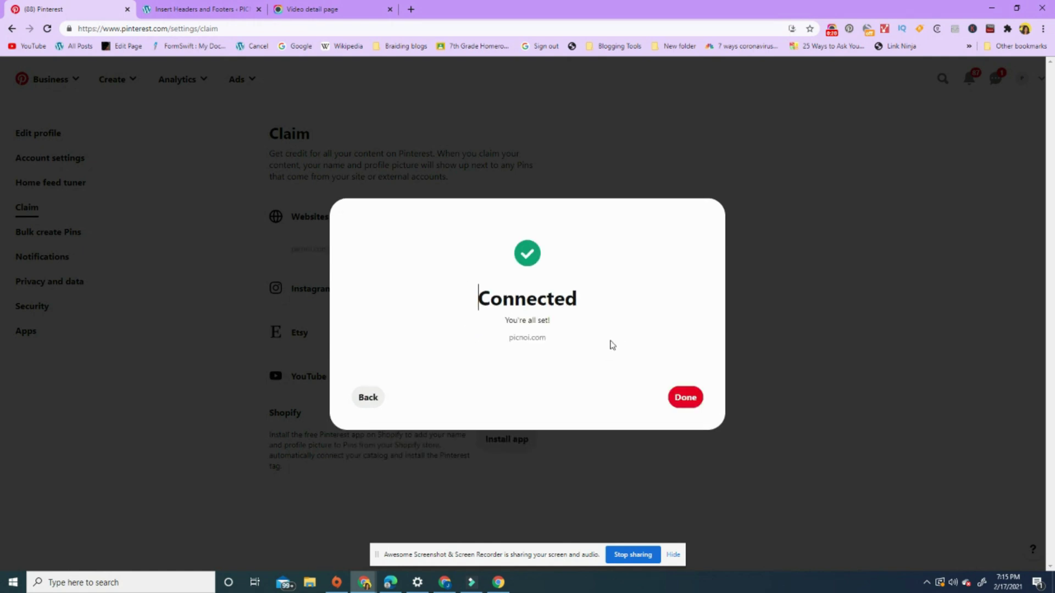
pyautogui.click(693, 398)
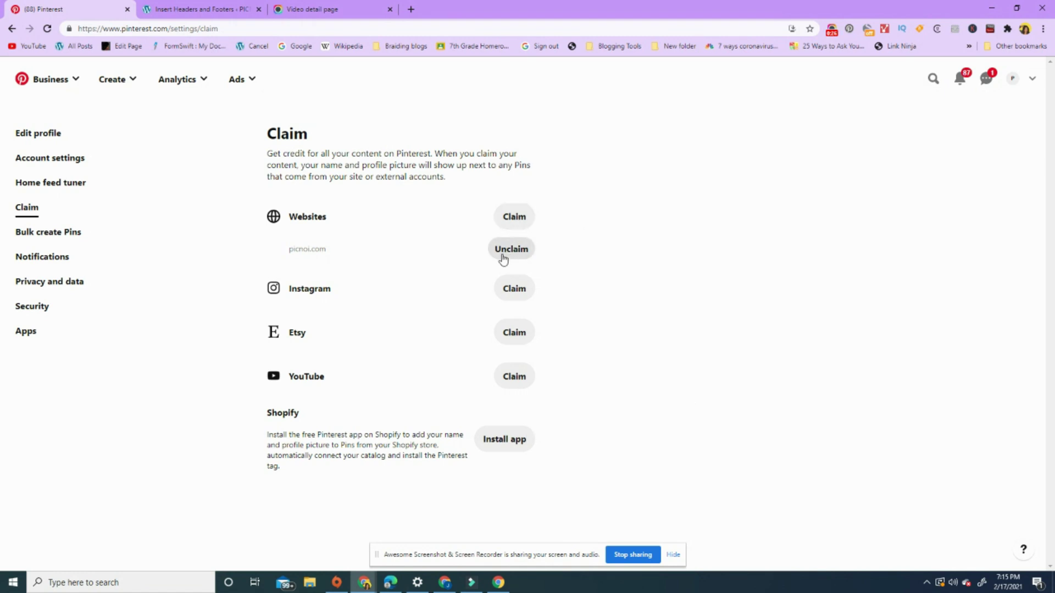
# - Open the business profile and reload it so picnoi.com appears beside the handle
pyautogui.click(1011, 83)
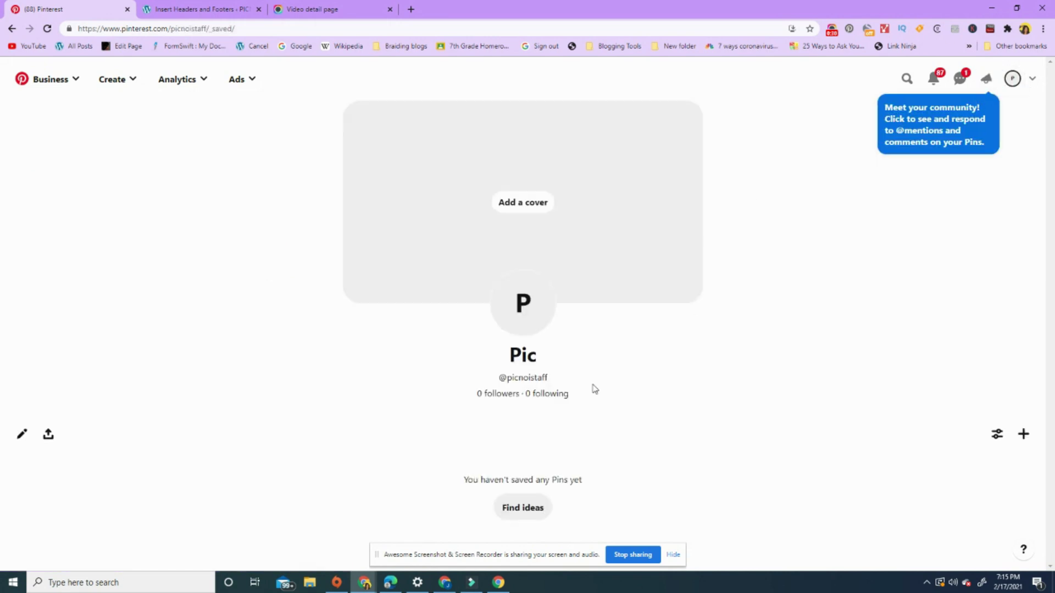
pyautogui.click(46, 28)
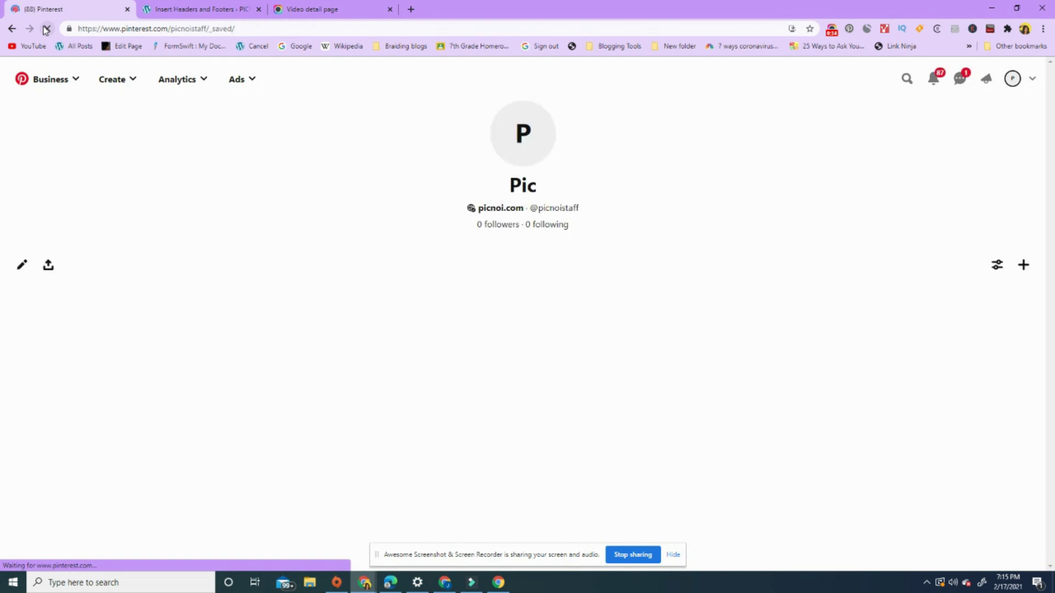